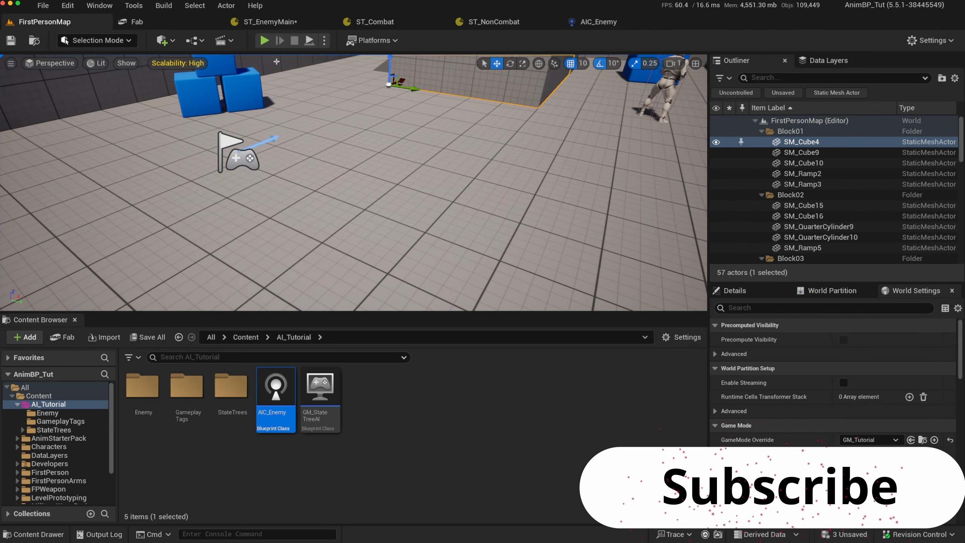
Step: Review the ST_EnemyMain asset details and Combat Tree state, along with the states in ST_NonCombat
{"action": "left_click", "coordinate": [270, 22]}
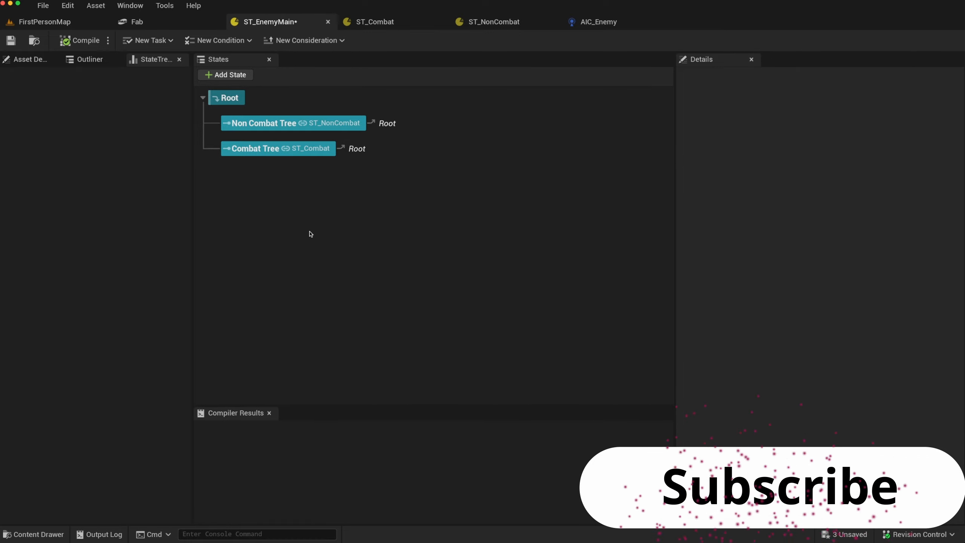
{"action": "left_click", "coordinate": [38, 61]}
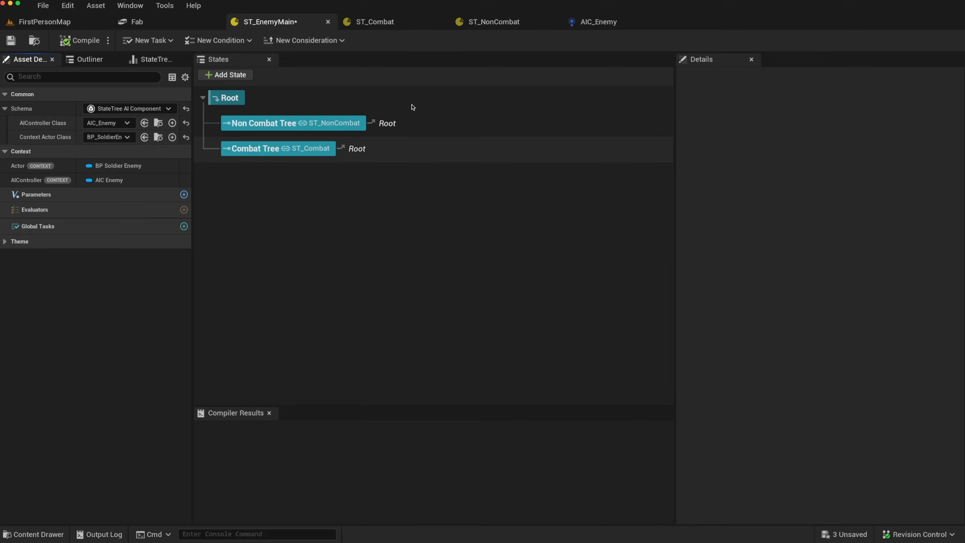
{"action": "left_click", "coordinate": [487, 23]}
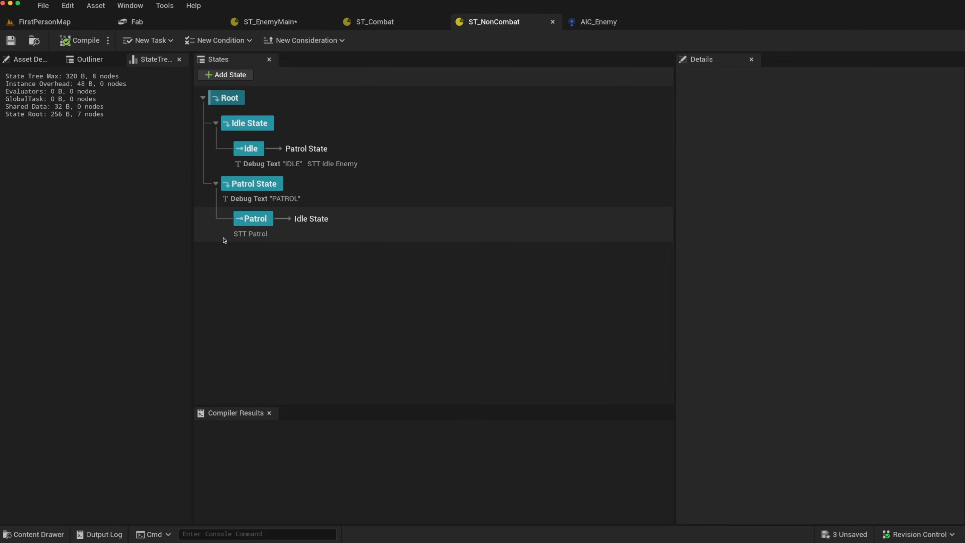
{"action": "left_click", "coordinate": [271, 22]}
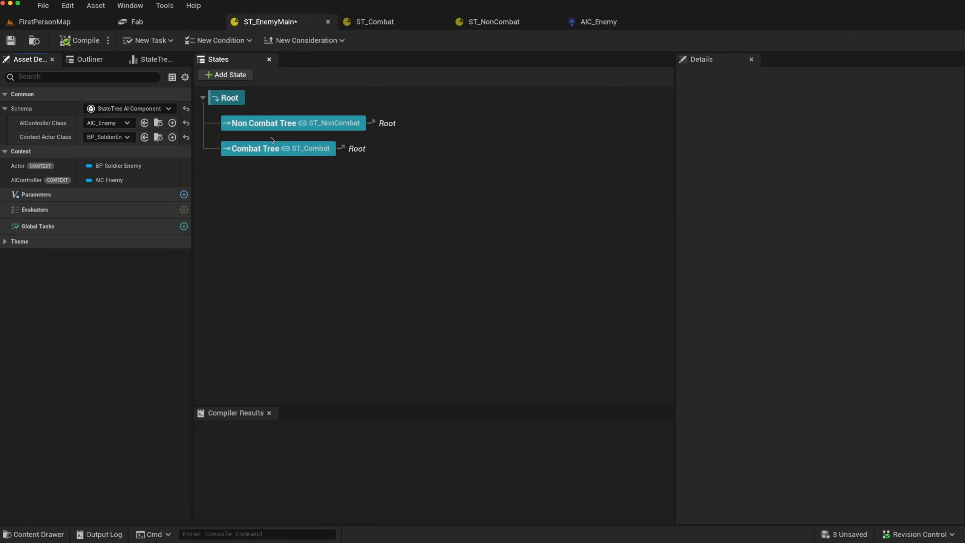
{"action": "left_click", "coordinate": [245, 151]}
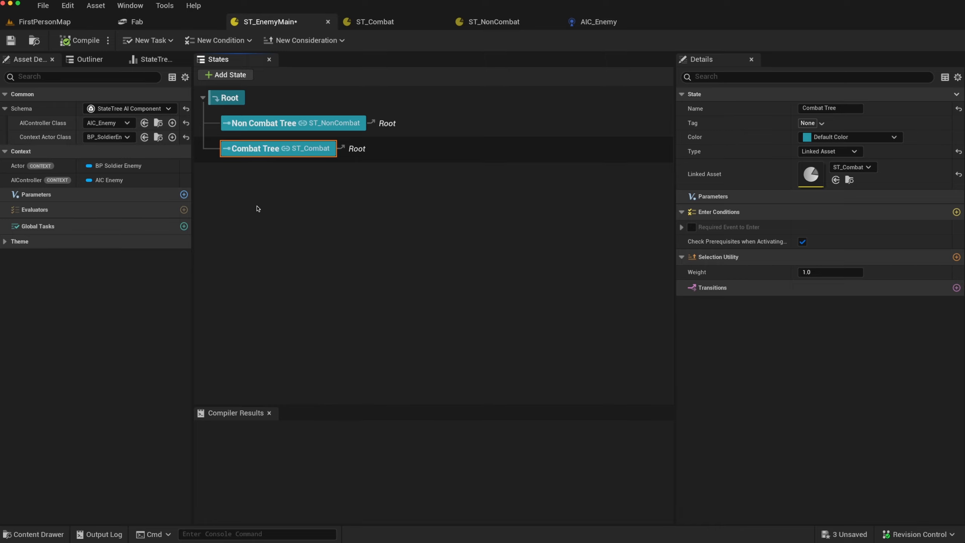
Step: Inspect the soldier enemy placed in FirstPersonMap and select it in the level
{"action": "left_click", "coordinate": [50, 24]}
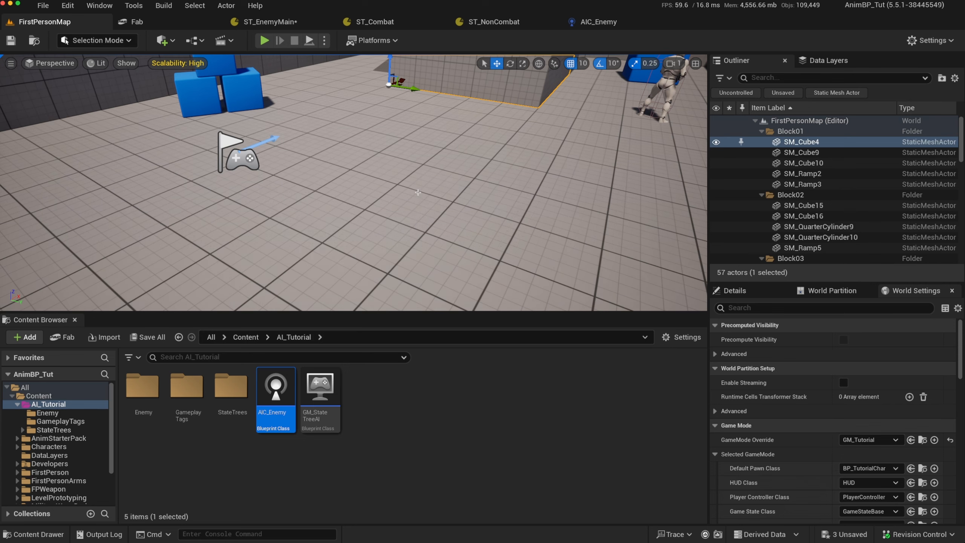
{"action": "right_click_drag", "start_coordinate": [418, 192], "coordinate": [556, 120]}
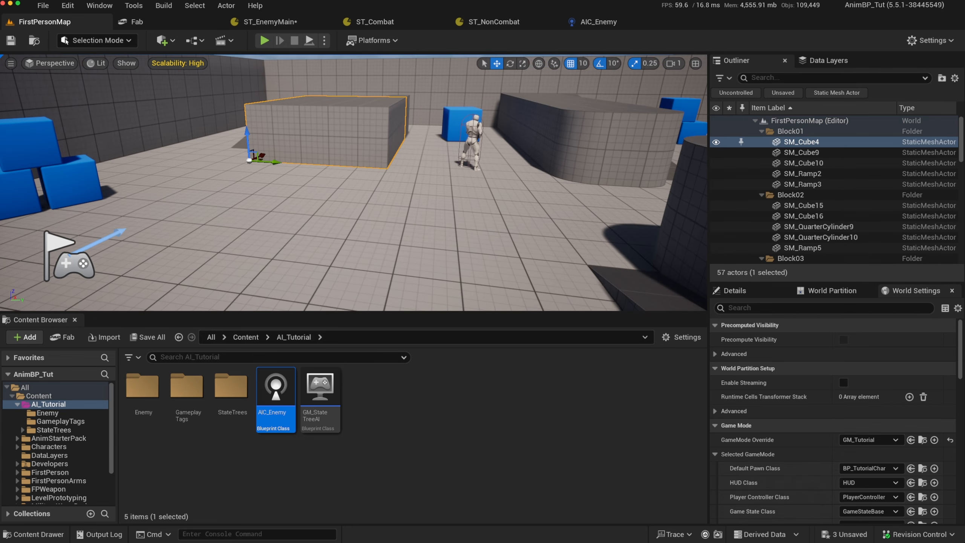
{"action": "right_click_drag", "start_coordinate": [471, 145], "coordinate": [532, 168]}
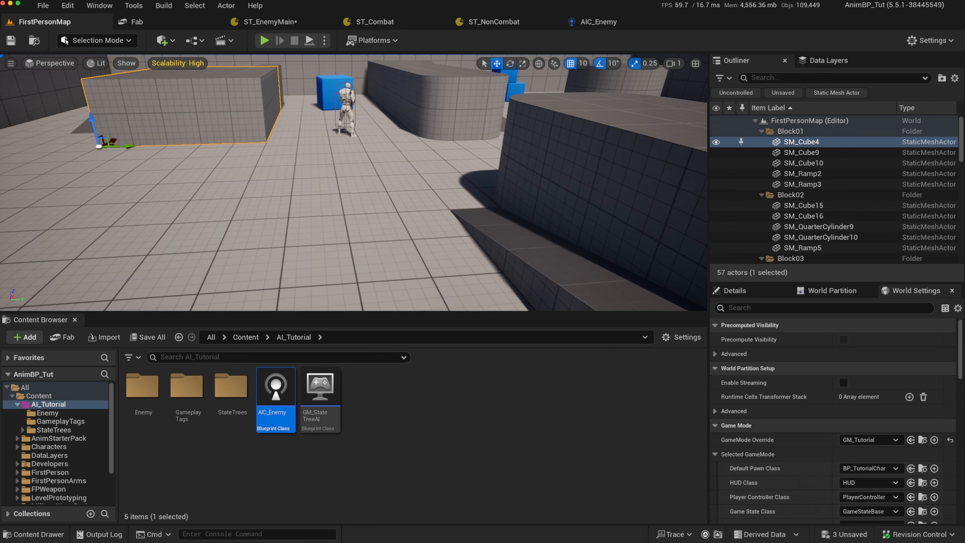
{"action": "scroll", "coordinate": [272, 211], "scroll_direction": "down", "scroll_amount": 5}
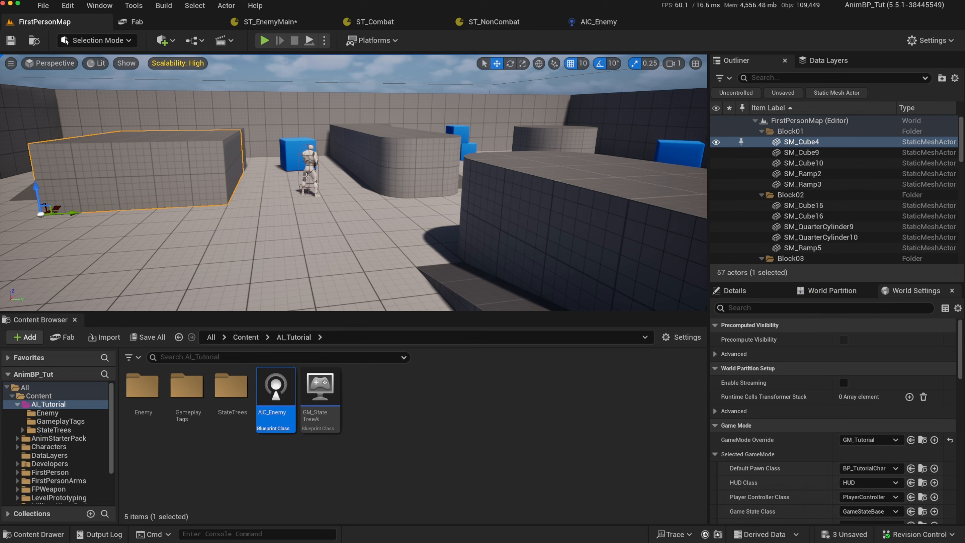
{"action": "left_click", "coordinate": [308, 159]}
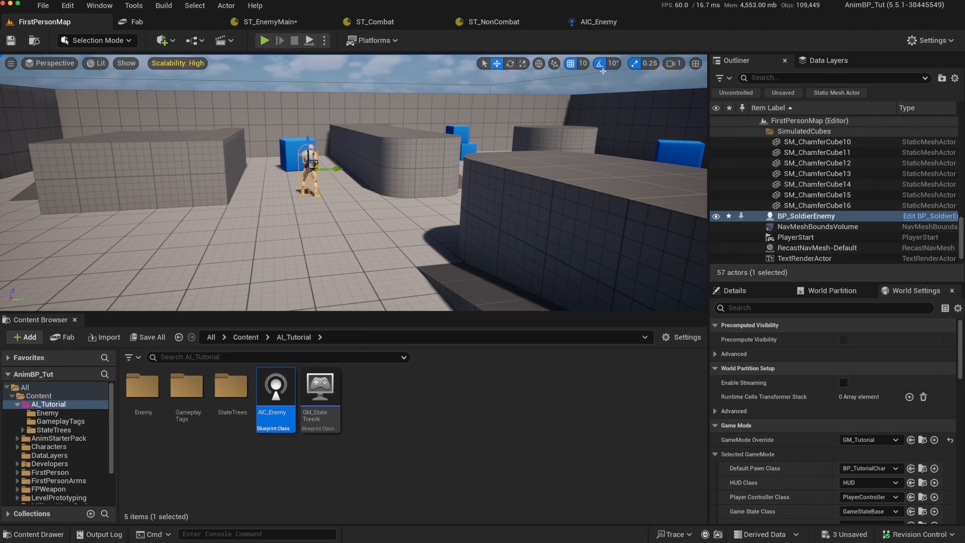
Step: Check the StateTreeAI component in AIC_Enemy and add an AIPerception component to that controller
{"action": "left_click", "coordinate": [594, 26]}
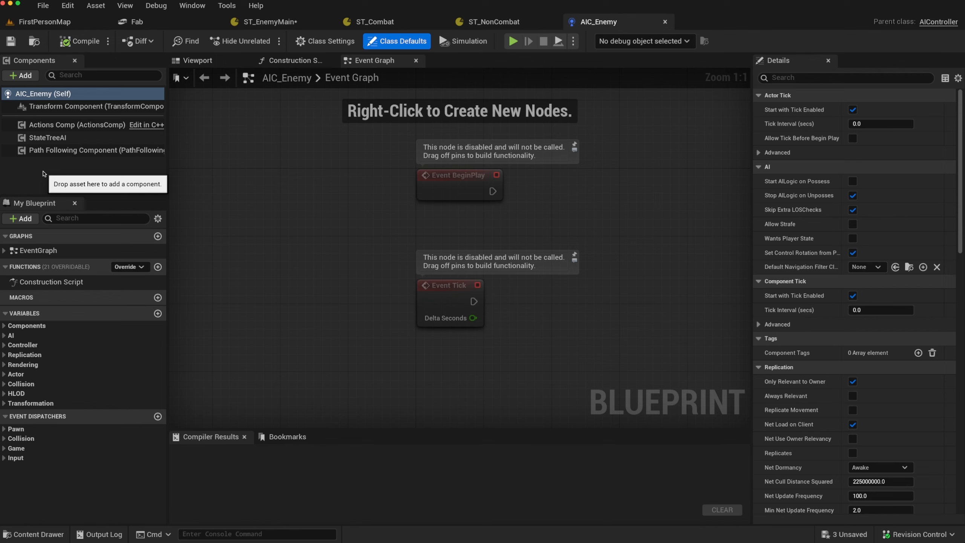
{"action": "left_click", "coordinate": [40, 140]}
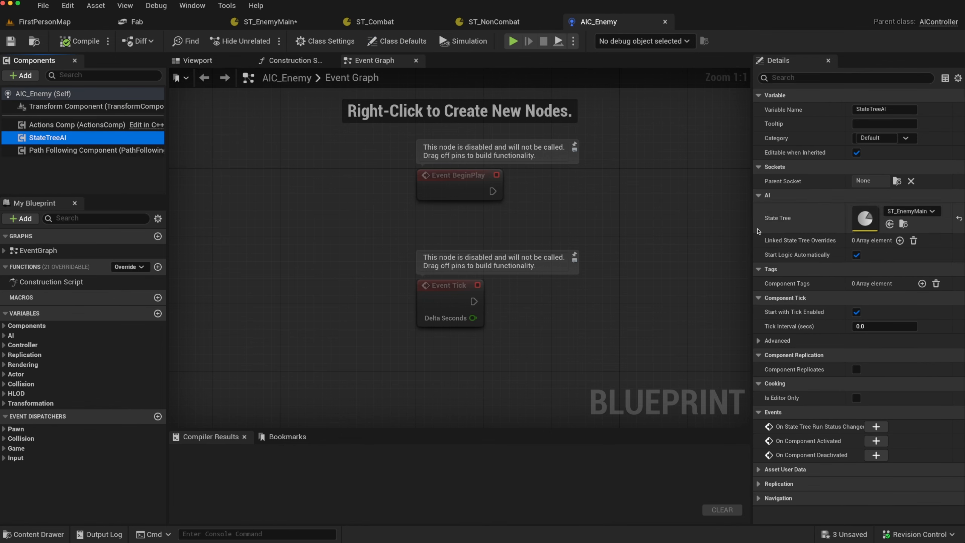
{"action": "left_click", "coordinate": [21, 76]}
{"action": "type", "text": "ai pe"}
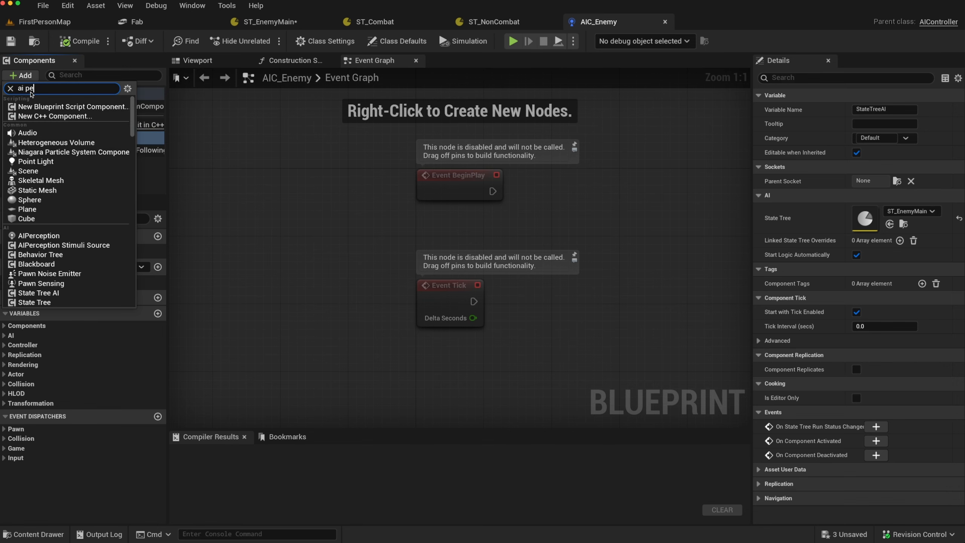
{"action": "type", "text": "r"}
{"action": "left_click", "coordinate": [34, 107]}
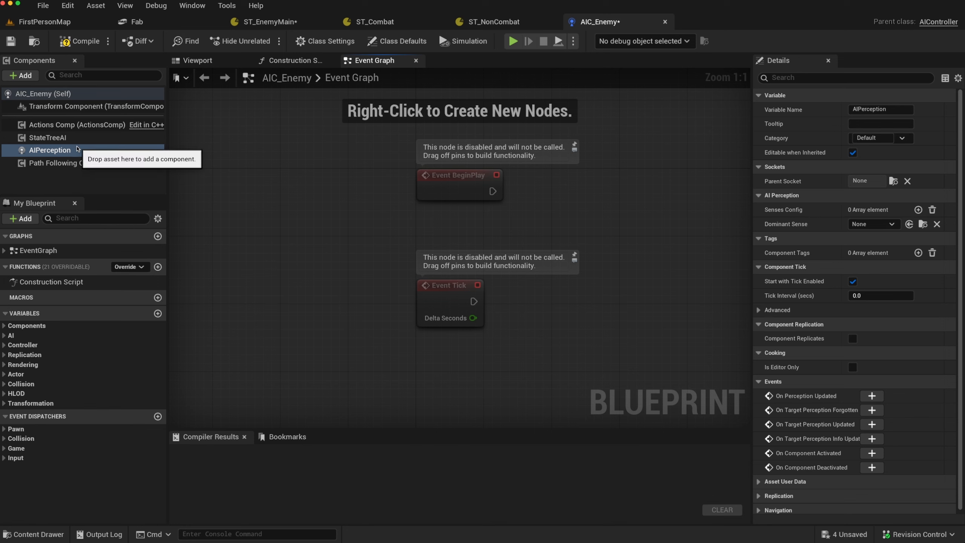
{"action": "key", "text": "Return"}
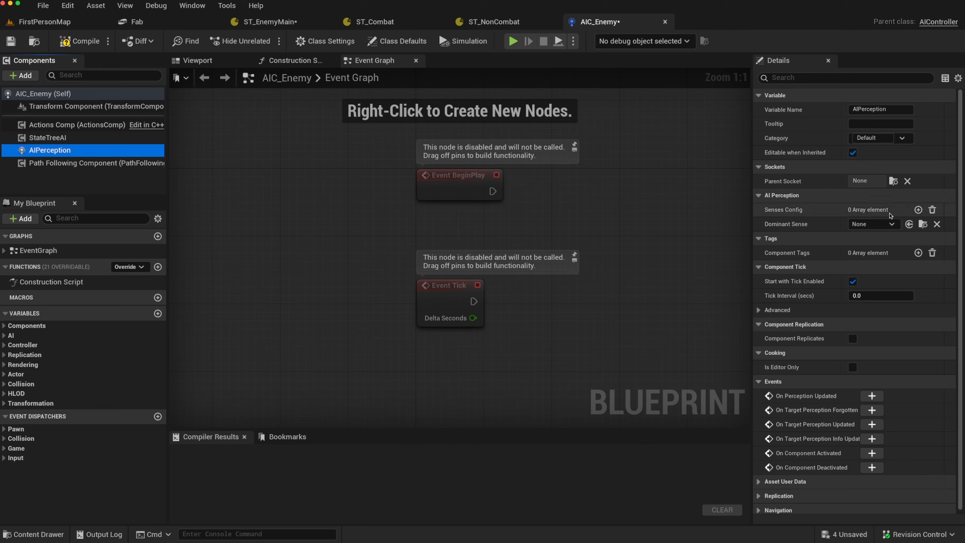
Step: Add an AI Sight config to the AIPerception senses and set the dominant sense to AISense_Sight
{"action": "left_click", "coordinate": [918, 210]}
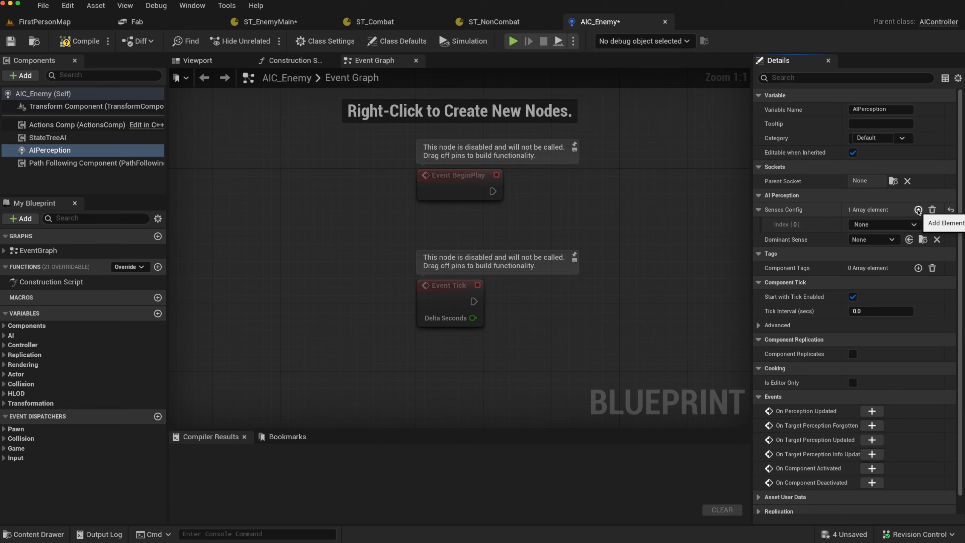
{"action": "left_click", "coordinate": [914, 225]}
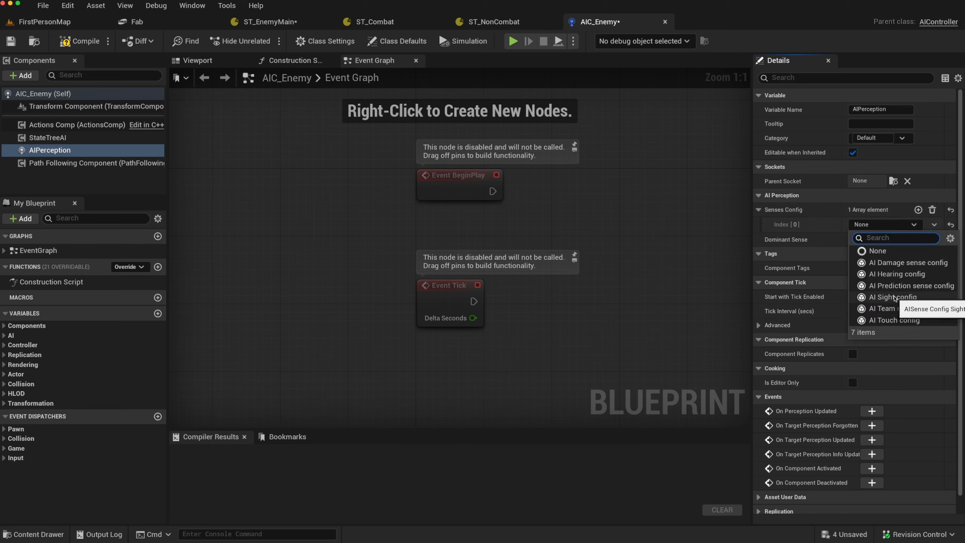
{"action": "left_click", "coordinate": [894, 297]}
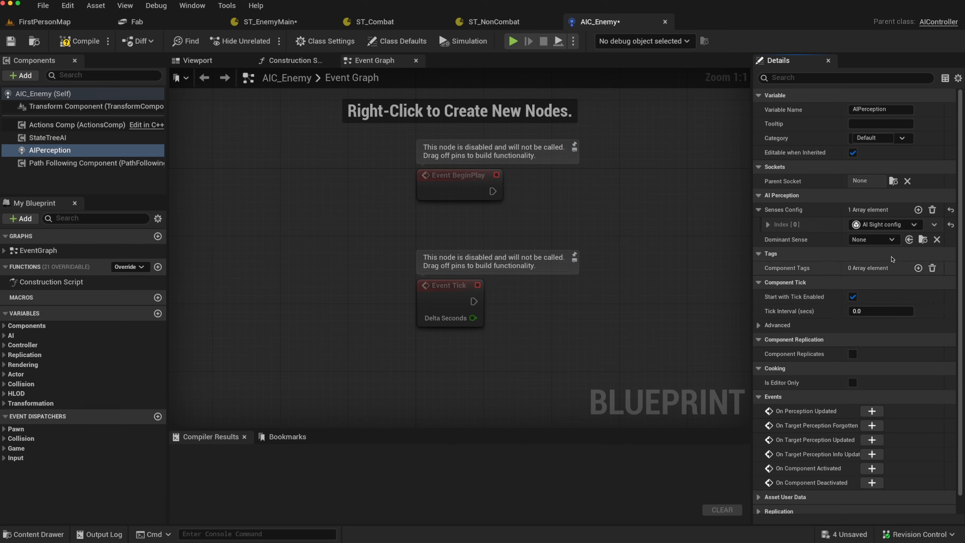
{"action": "left_click", "coordinate": [885, 239]}
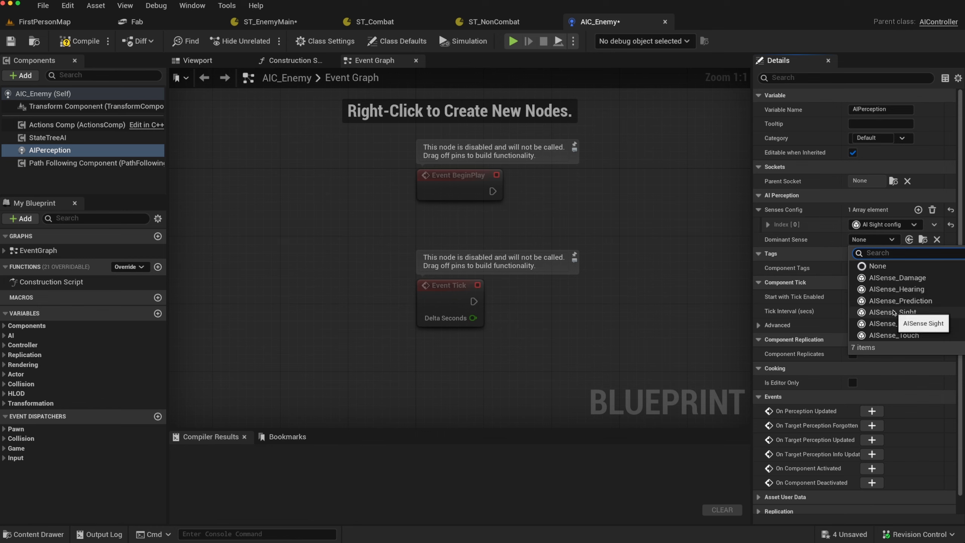
{"action": "left_click", "coordinate": [894, 312]}
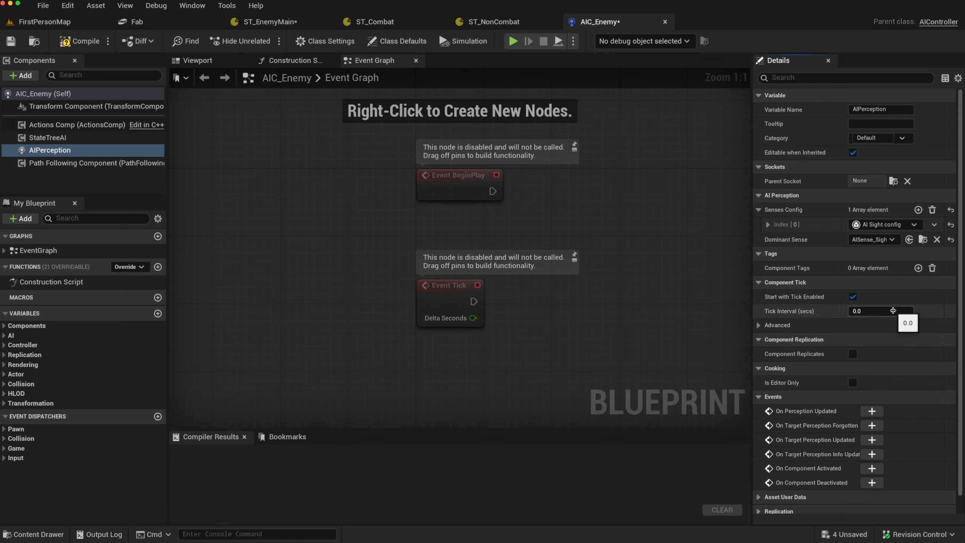
Step: Set the sight sense's Sight Radius to 2000 cm and its Lose Sight Radius to 2200 cm
{"action": "left_click", "coordinate": [769, 225]}
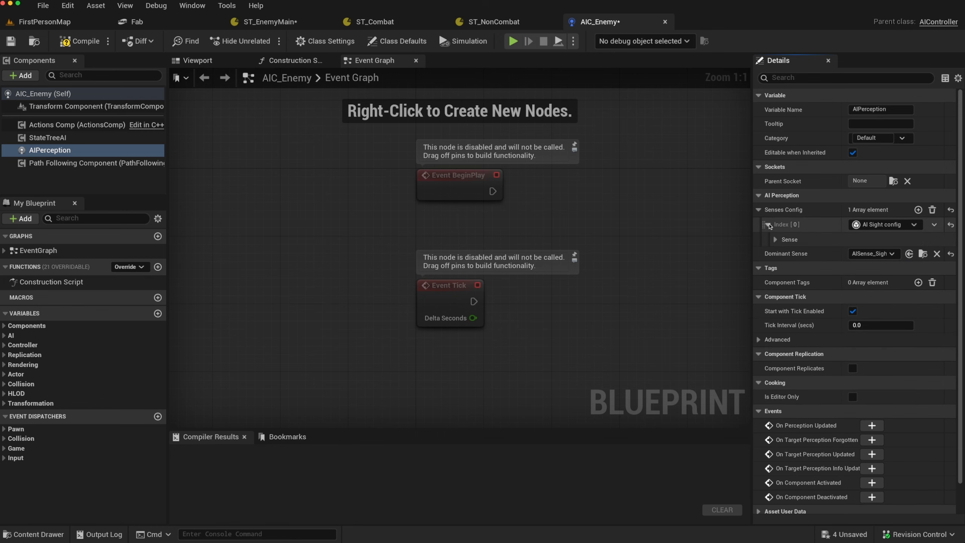
{"action": "left_click", "coordinate": [776, 240]}
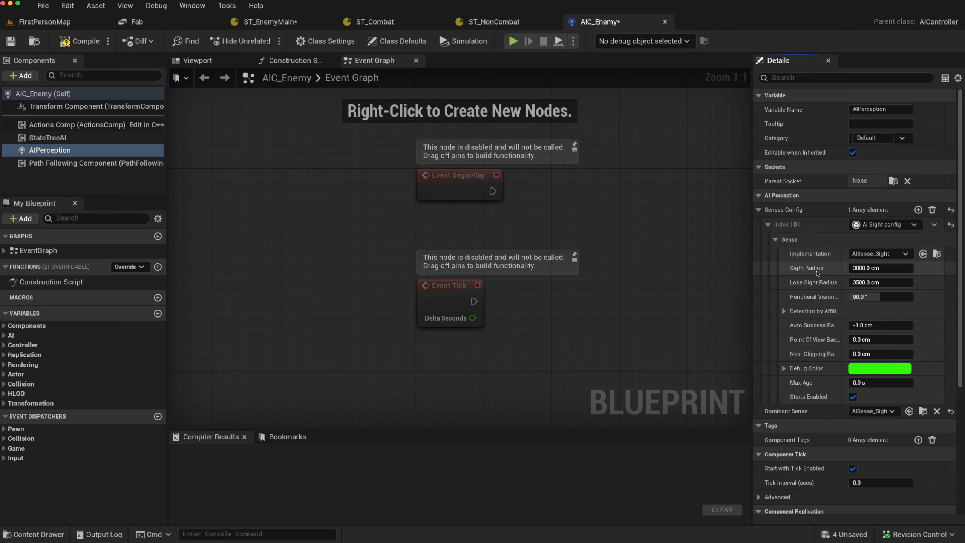
{"action": "left_click", "coordinate": [869, 269]}
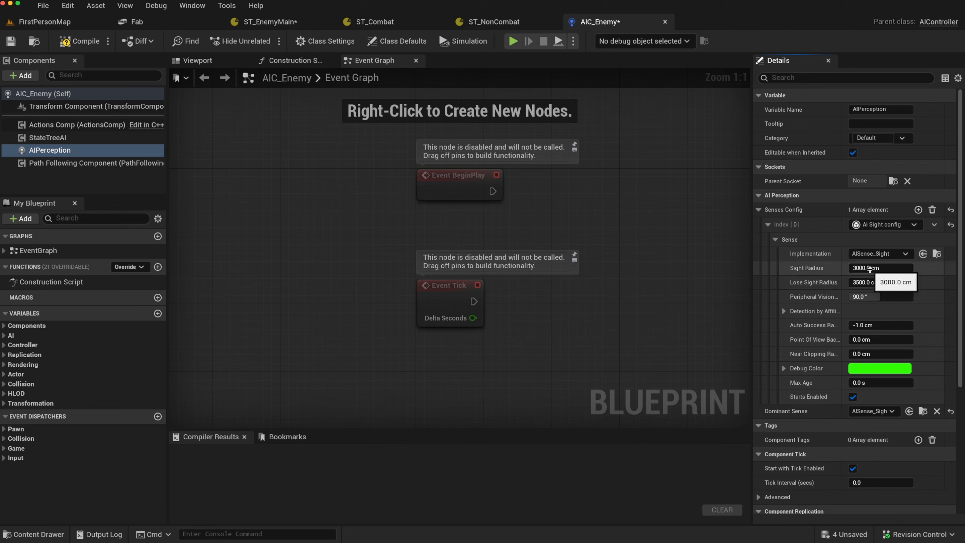
{"action": "type", "text": "2000"}
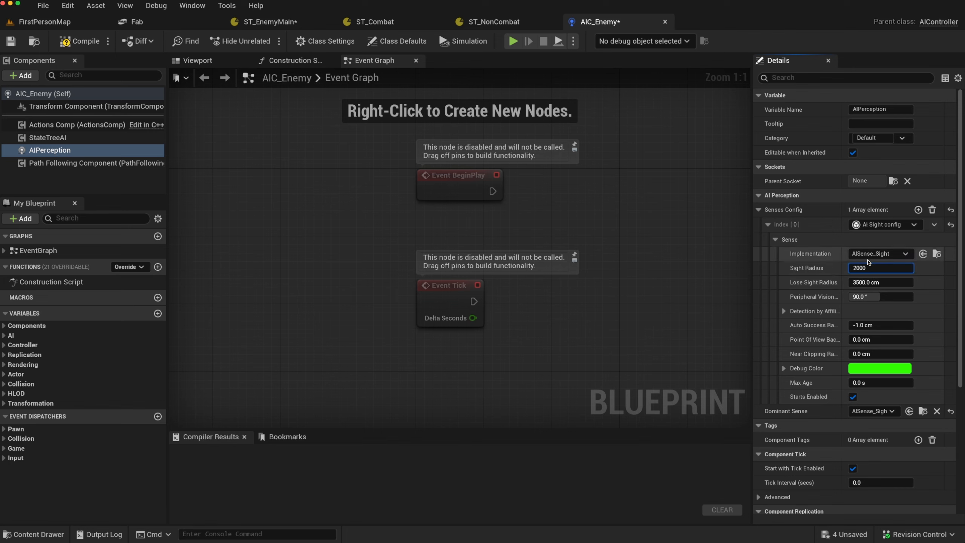
{"action": "key", "text": "Tab"}
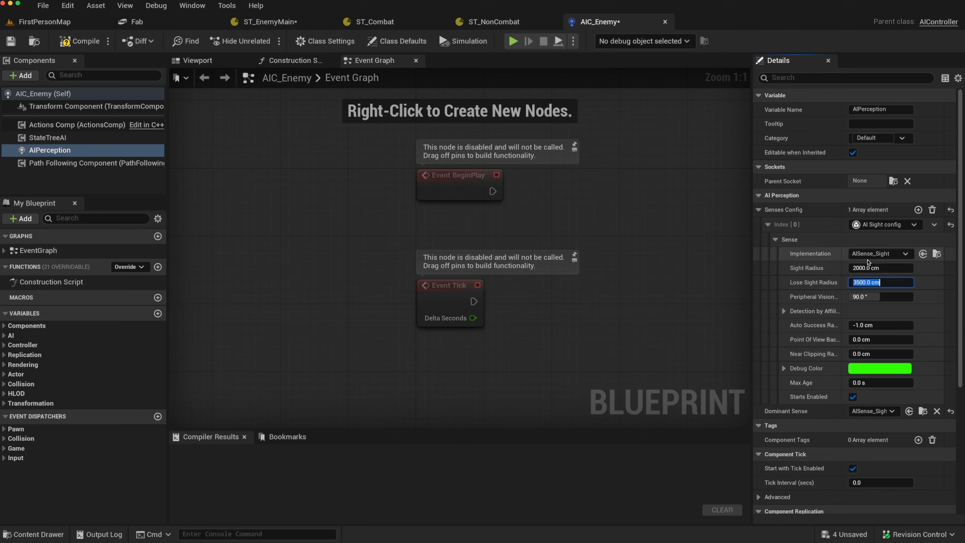
{"action": "type", "text": "2200"}
{"action": "key", "text": "Return"}
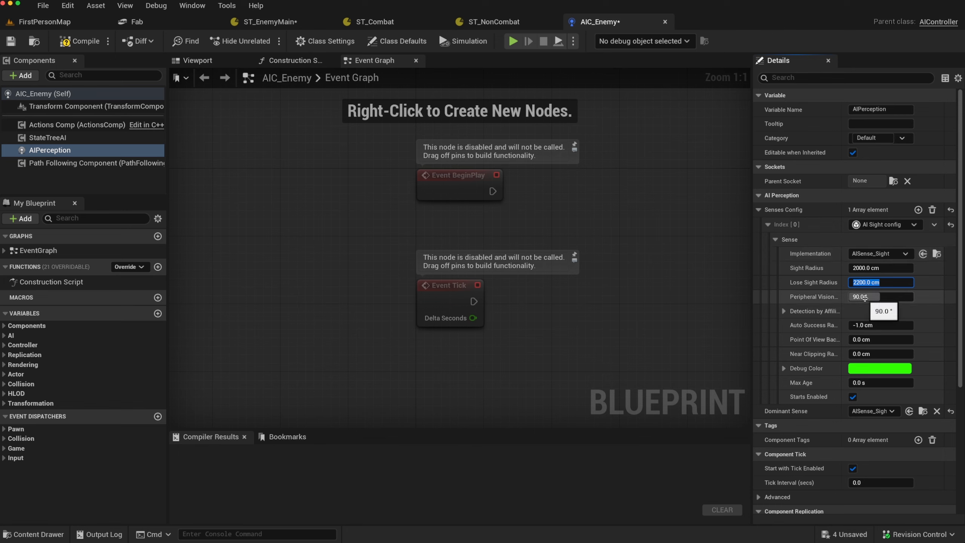
Step: Set the sight sense's peripheral vision angle to 60° and enable detection of neutrals and friendlies
{"action": "left_click", "coordinate": [865, 297]}
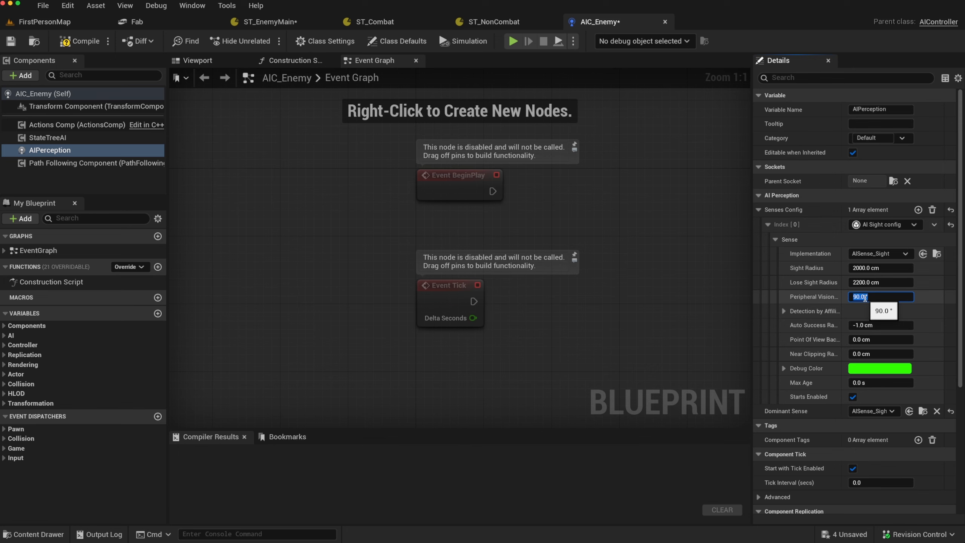
{"action": "type", "text": "60"}
{"action": "key", "text": "Return"}
{"action": "left_click", "coordinate": [784, 311]}
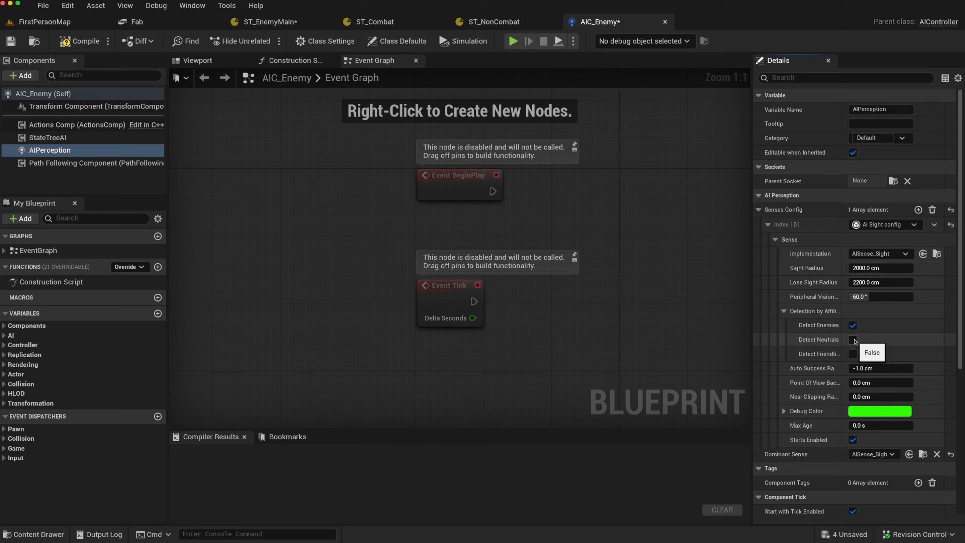
{"action": "left_click", "coordinate": [853, 342]}
{"action": "left_click", "coordinate": [853, 353]}
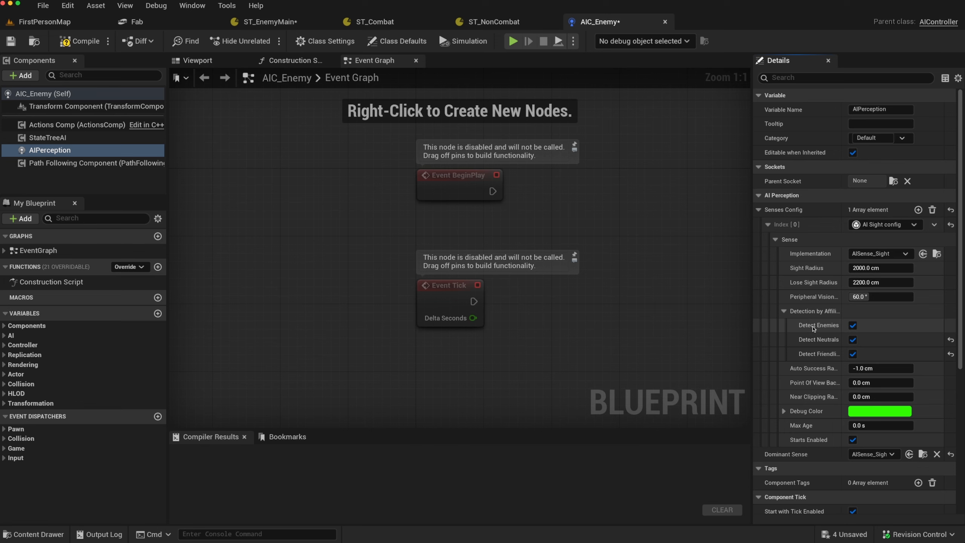
Step: Check the remaining sight settings and compile the AIC_Enemy blueprint
{"action": "scroll", "coordinate": [779, 334], "scroll_direction": "down", "scroll_amount": 1}
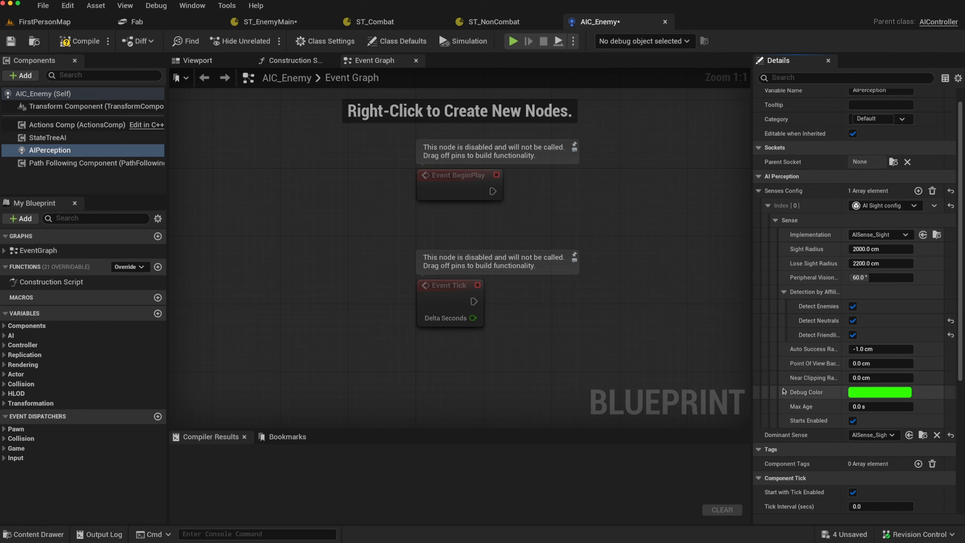
{"action": "scroll", "coordinate": [785, 408], "scroll_direction": "down", "scroll_amount": 1}
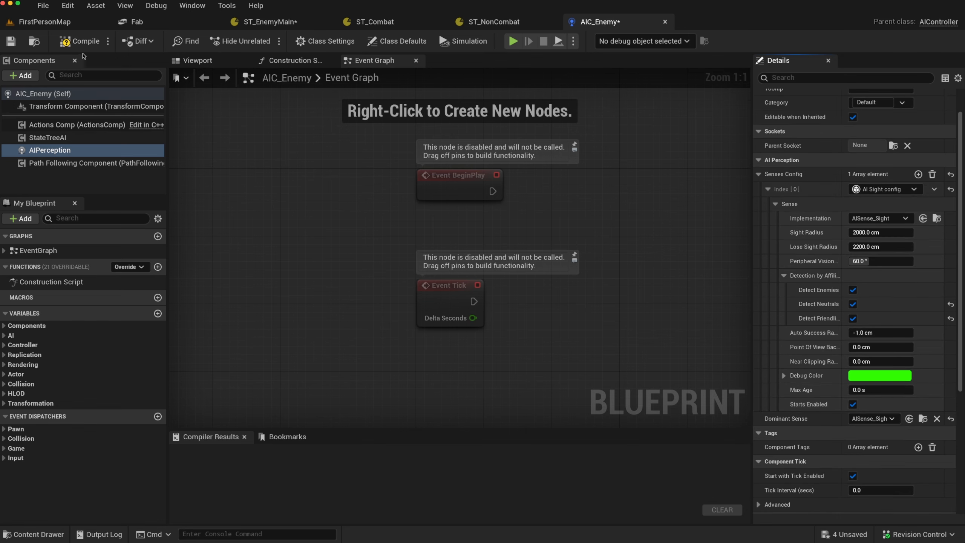
{"action": "left_click", "coordinate": [76, 42]}
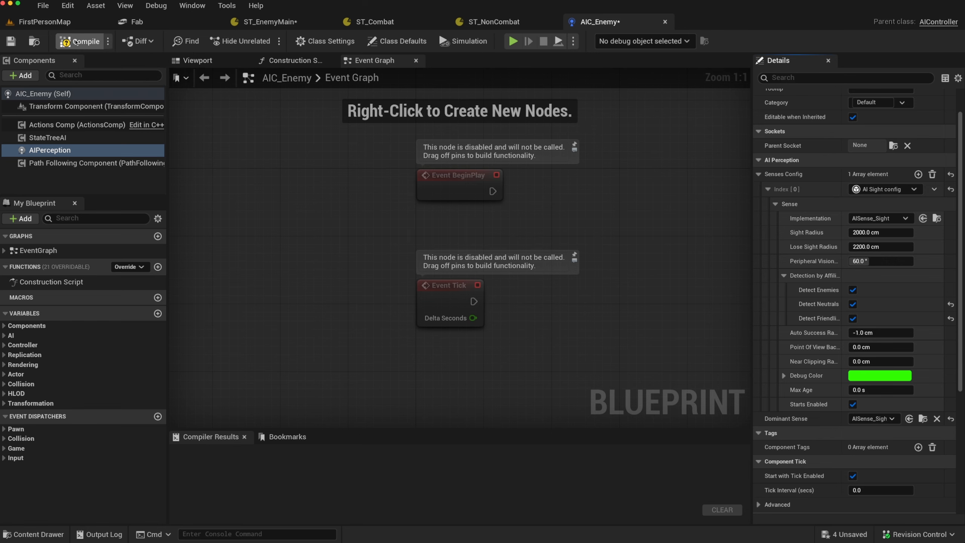
{"action": "left_click", "coordinate": [354, 64]}
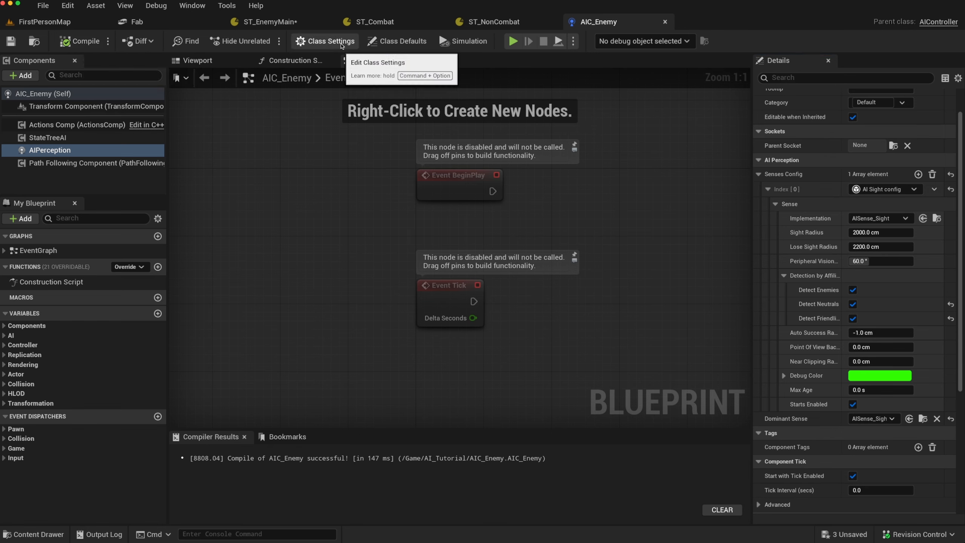
Step: Review the events available for the AIPerception component and return to the ST_EnemyMain state tree
{"action": "right_click", "coordinate": [53, 151]}
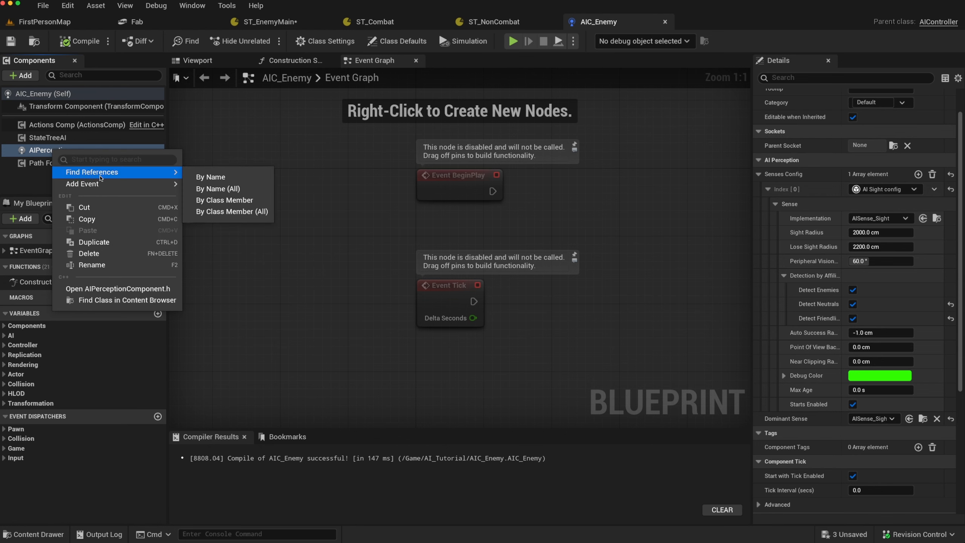
{"action": "mouse_move", "coordinate": [114, 184]}
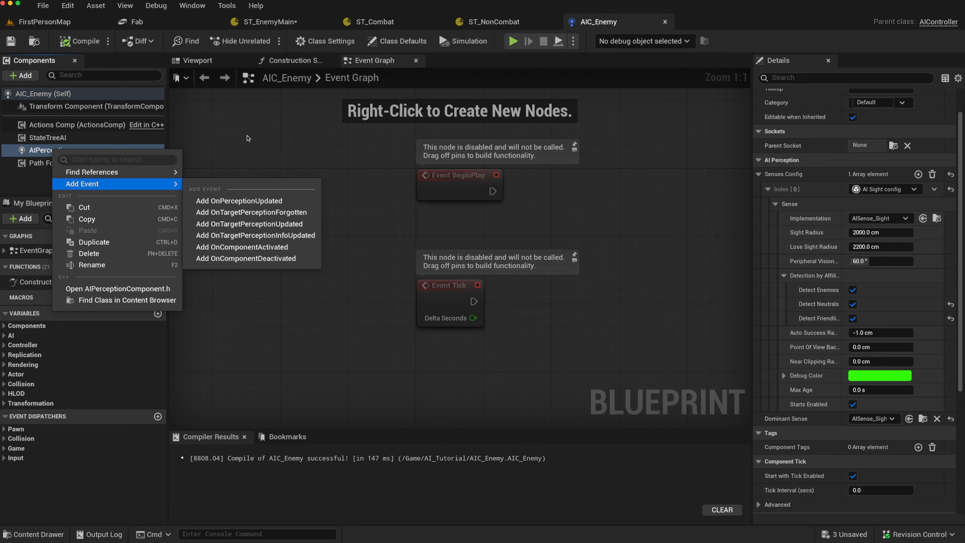
{"action": "left_click", "coordinate": [220, 200]}
{"action": "left_click", "coordinate": [270, 23]}
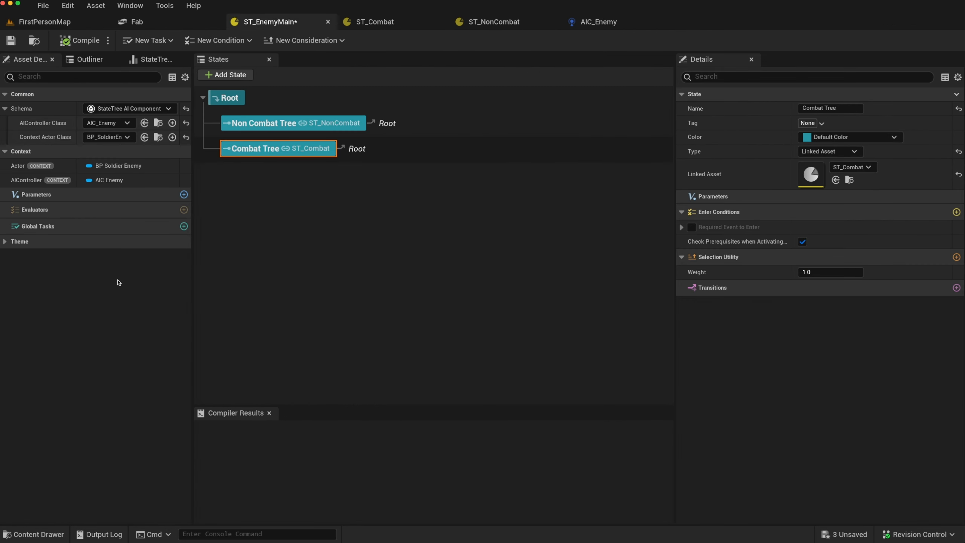